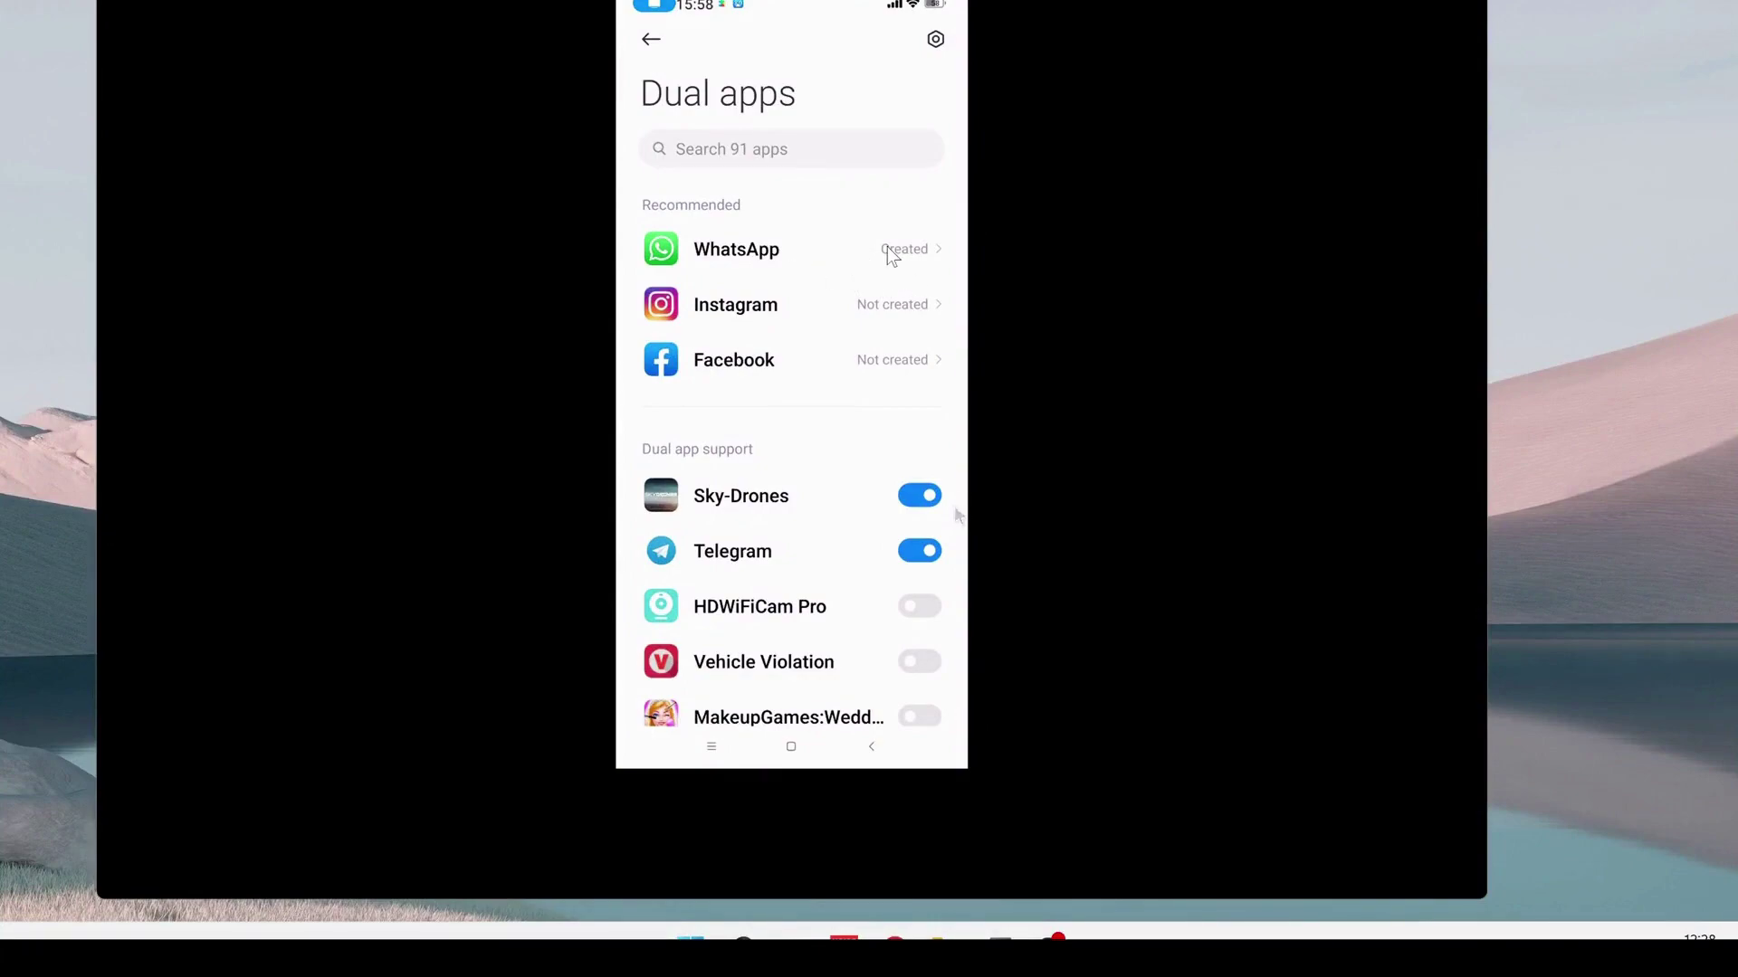
# Open WhatsApp's entry in Dual apps so its clone toggle is switched on
pyautogui.click(890, 256)
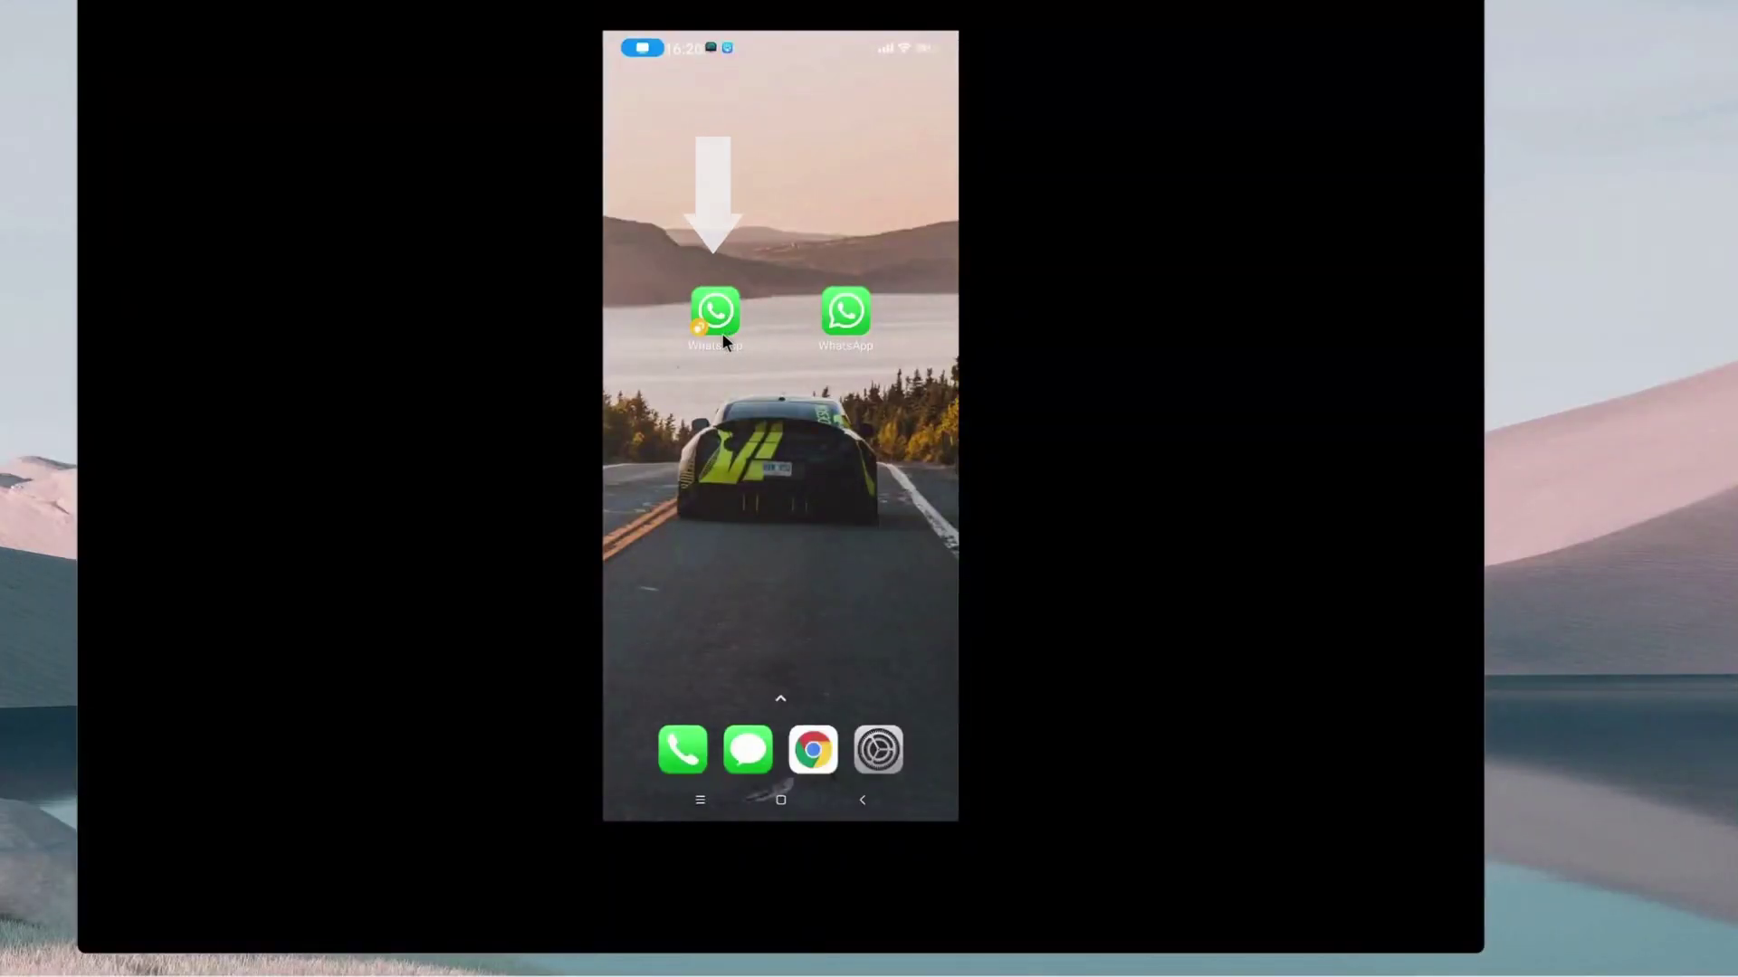
# Select WhatsApp Business from the Google Play search results to reach its store page
pyautogui.click(727, 313)
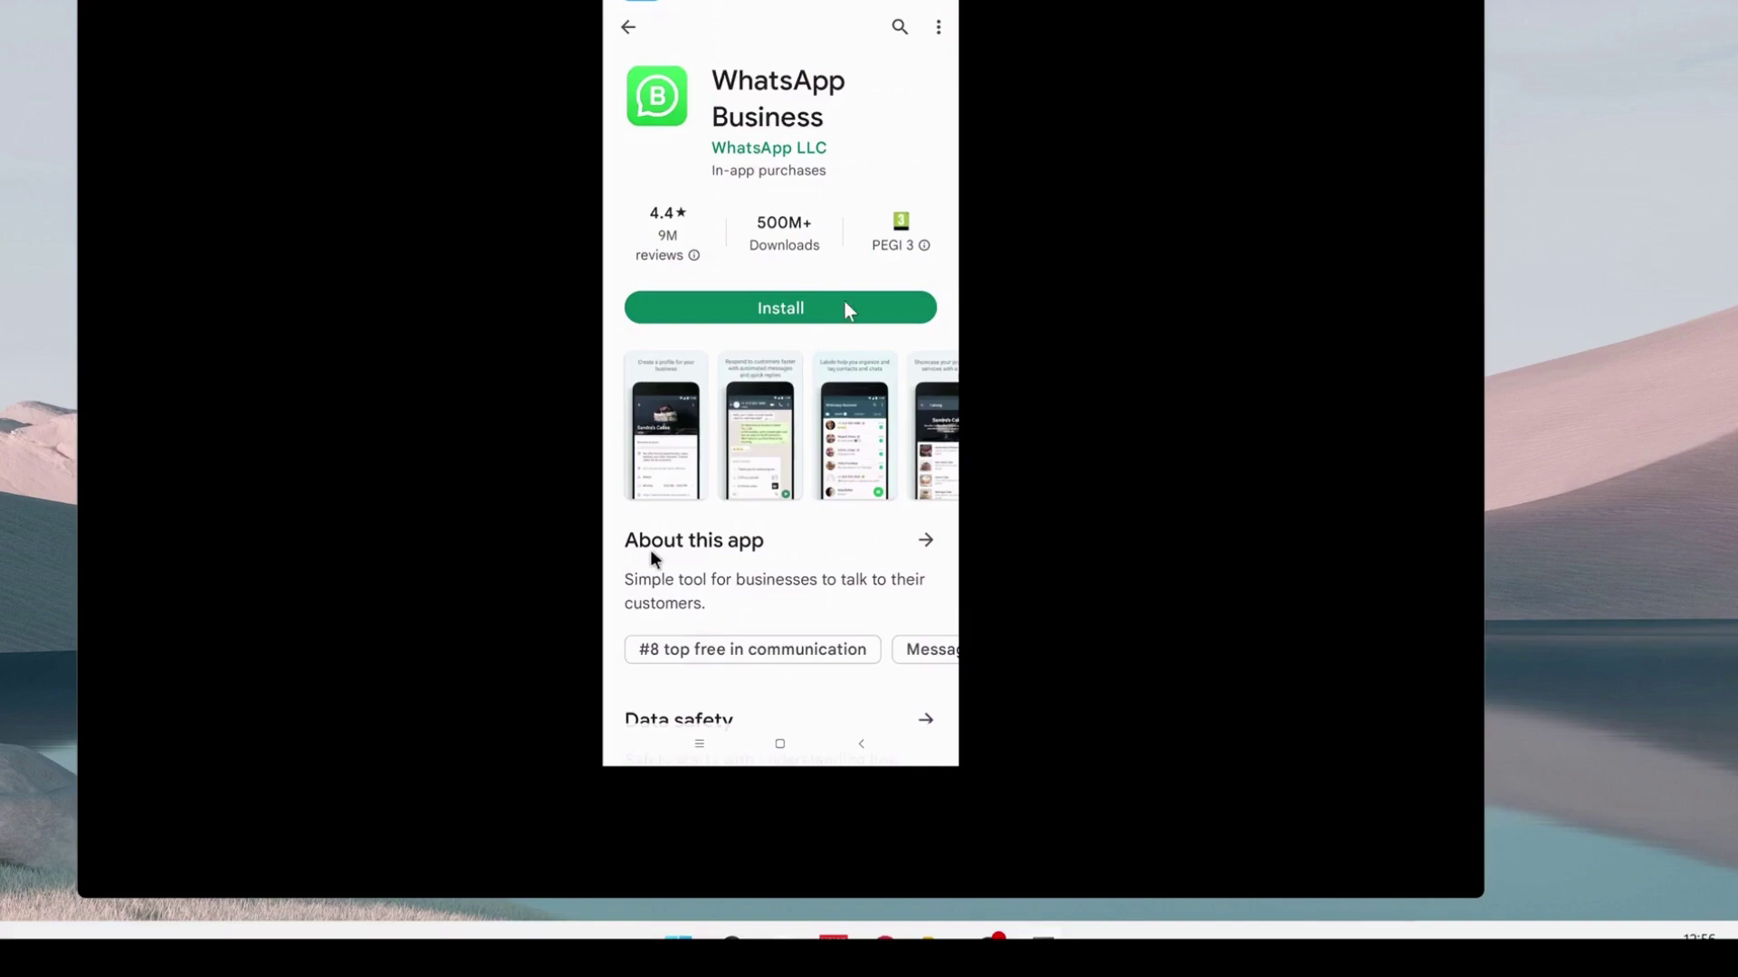
# Tap Install on the WhatsApp Business store page and let the download finish
pyautogui.click(844, 309)
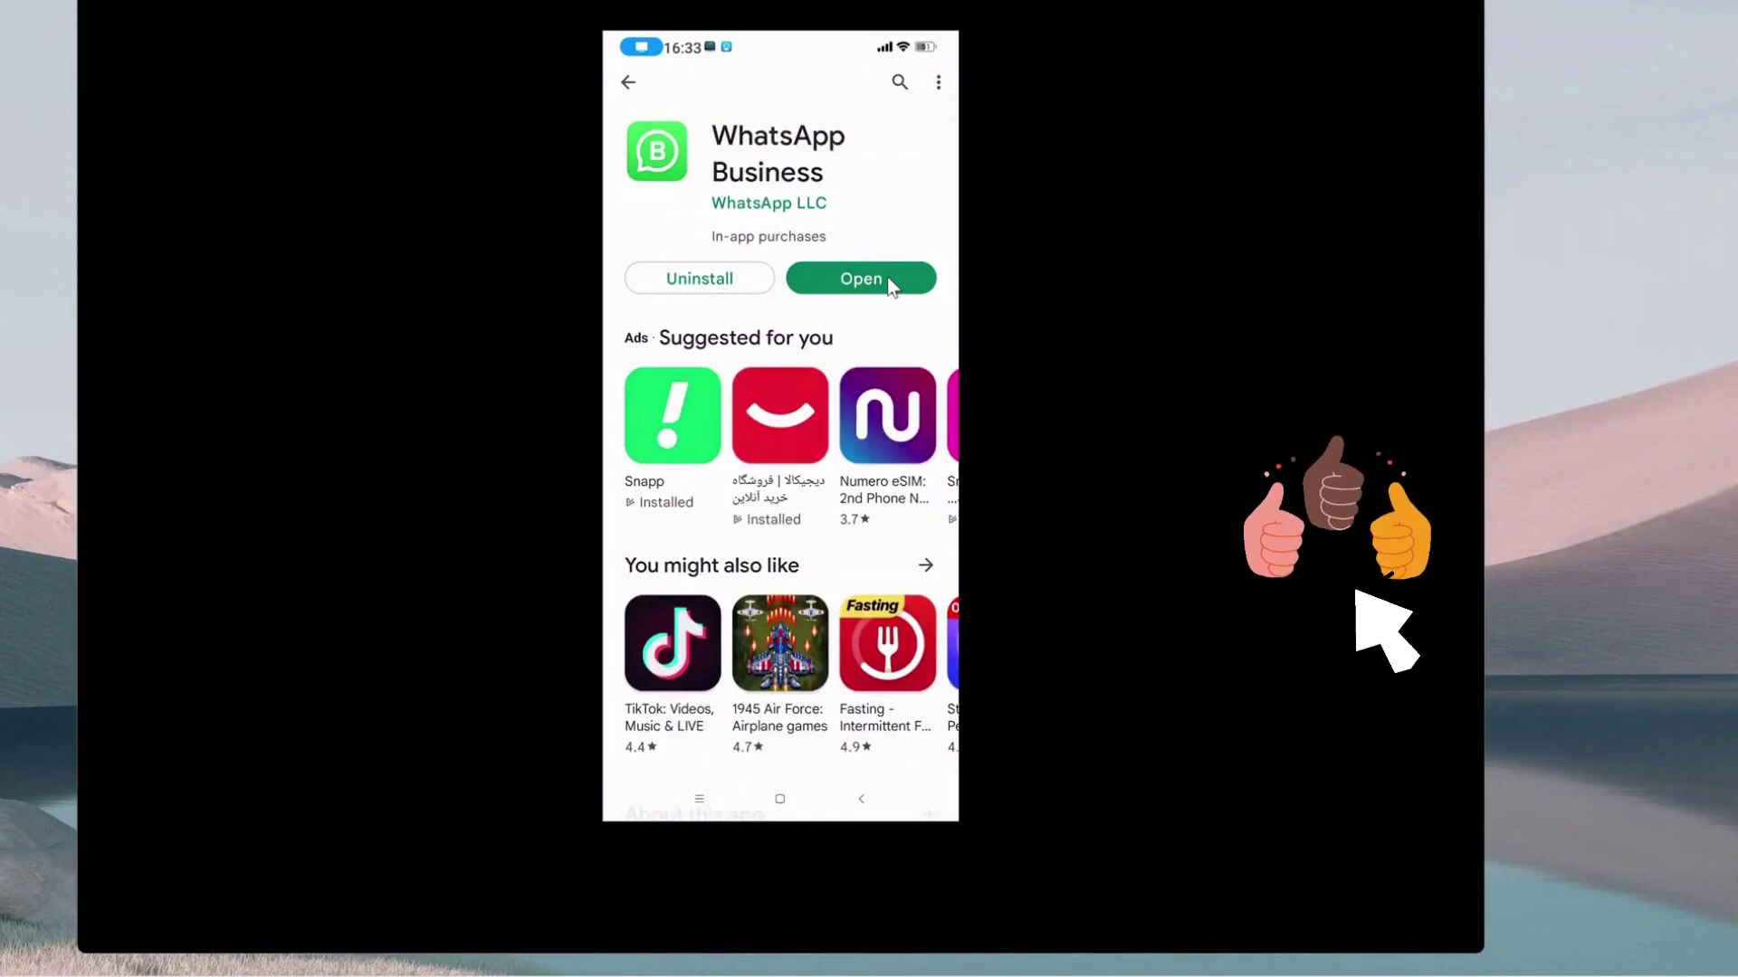
# Launch WhatsApp Business from its Play Store page to reach the Terms of Service screen
pyautogui.click(890, 280)
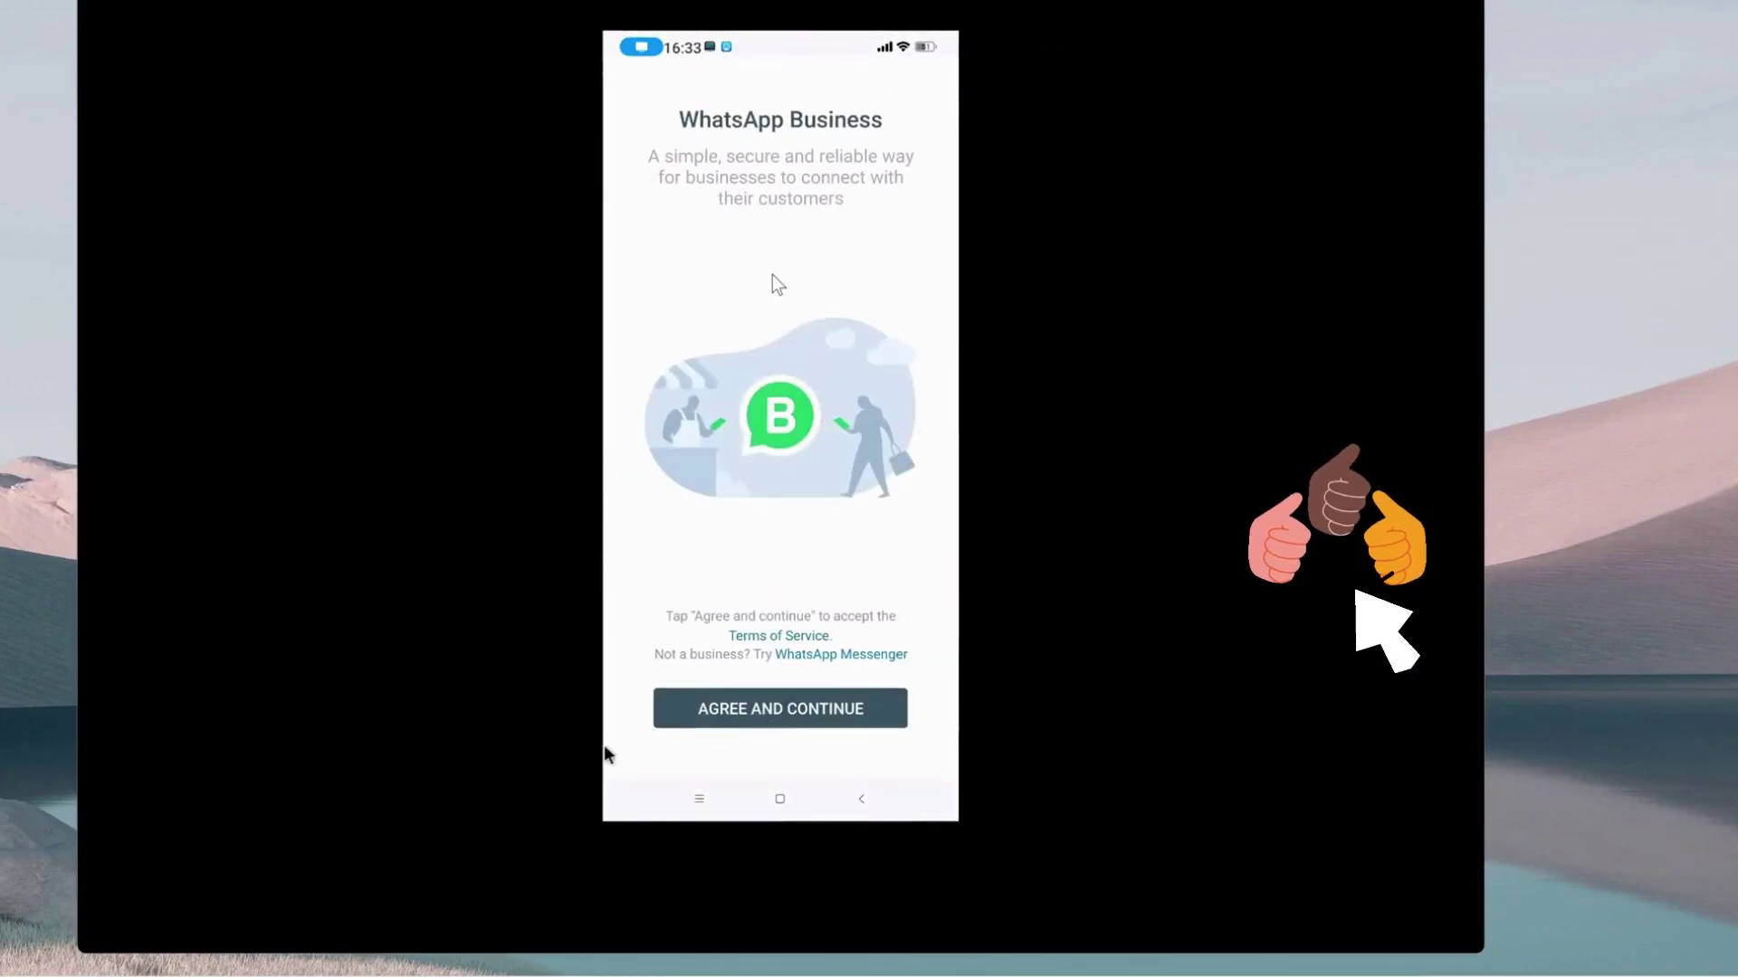